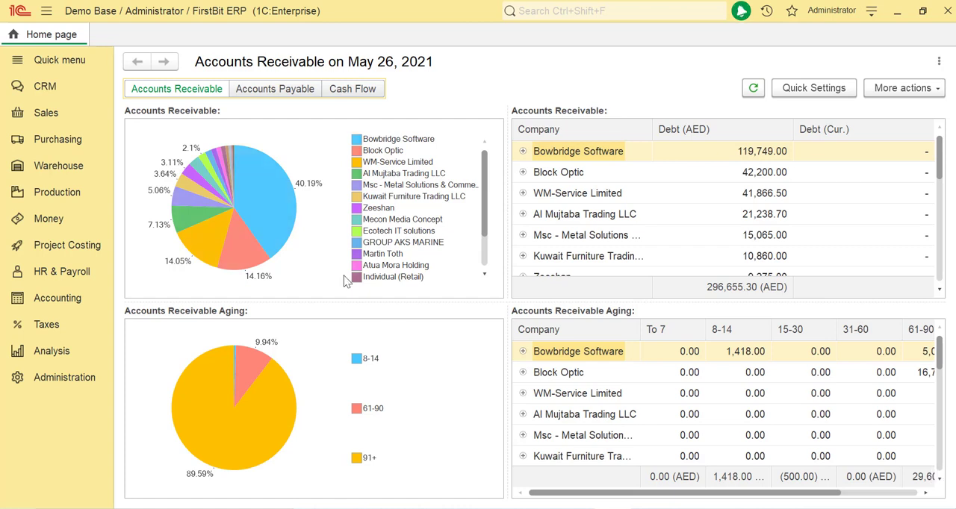
- Create a new inventory transfer document with the transaction type Transfer
left_click(58, 166)
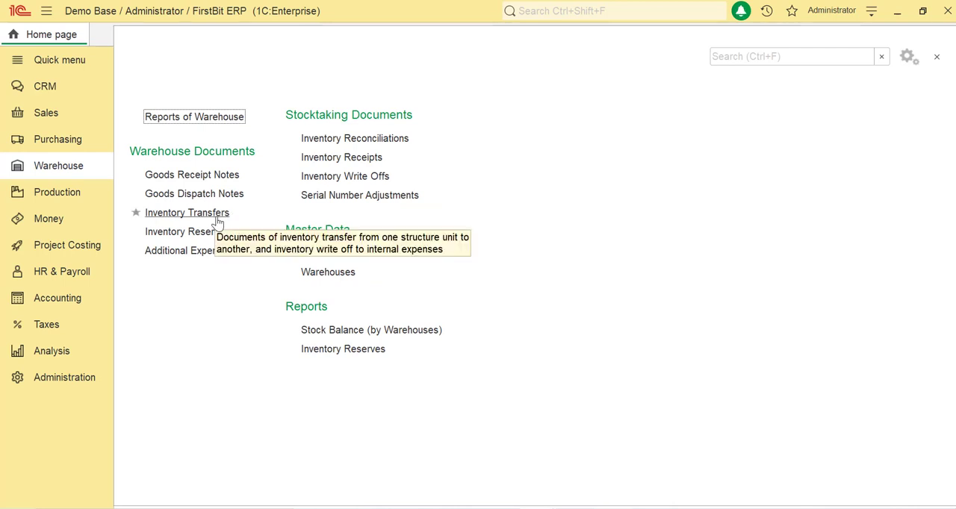
left_click(219, 221)
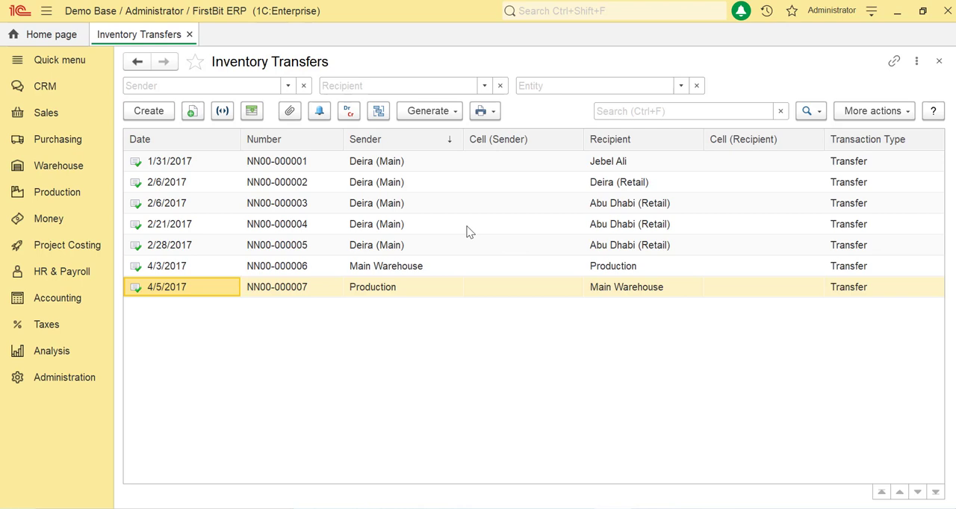
left_click(168, 112)
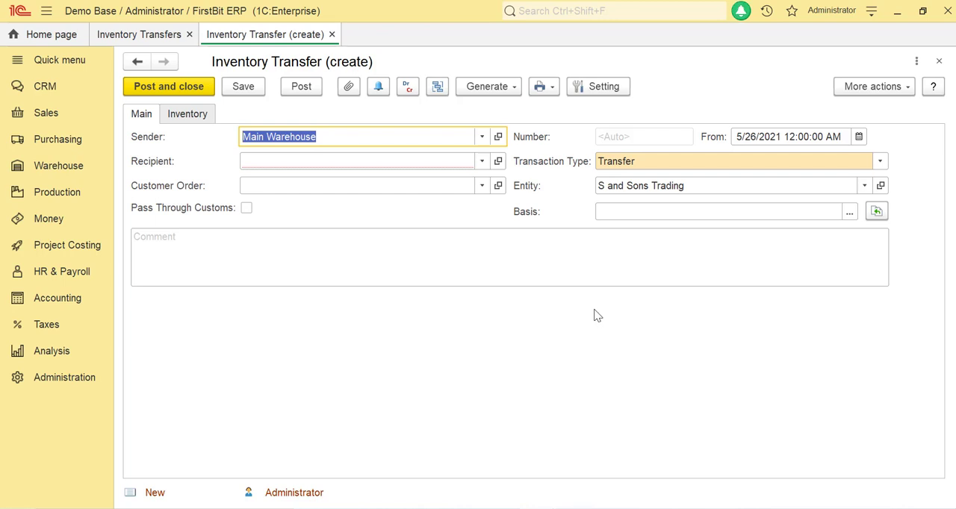
left_click(566, 163)
left_click(879, 162)
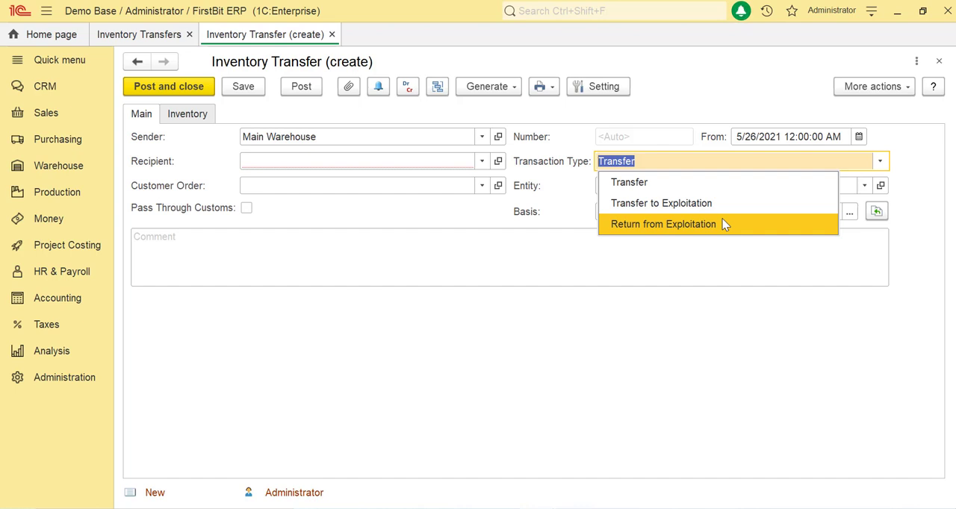
left_click(759, 182)
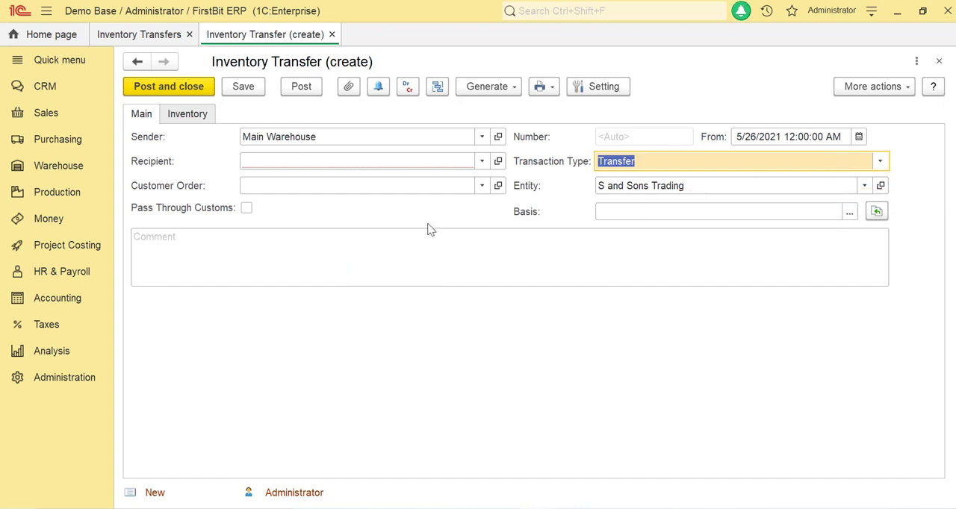
- Set Deira (Main) as the recipient of the inventory transfer
left_click(449, 162)
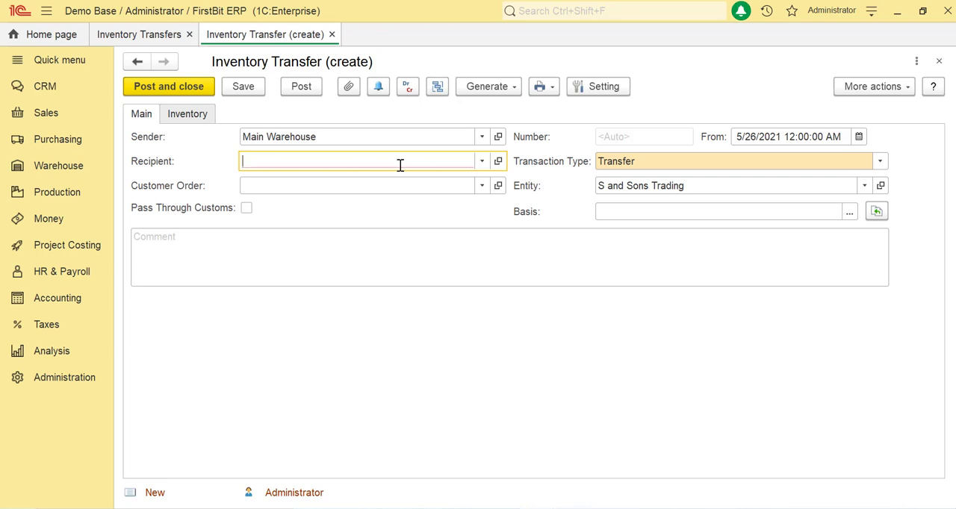
left_click(482, 162)
double_click(272, 180)
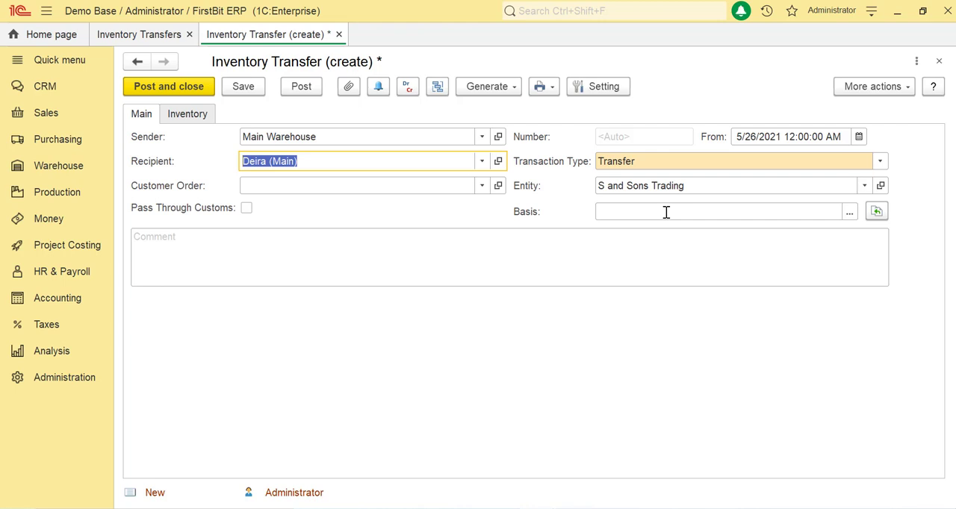
left_click(451, 265)
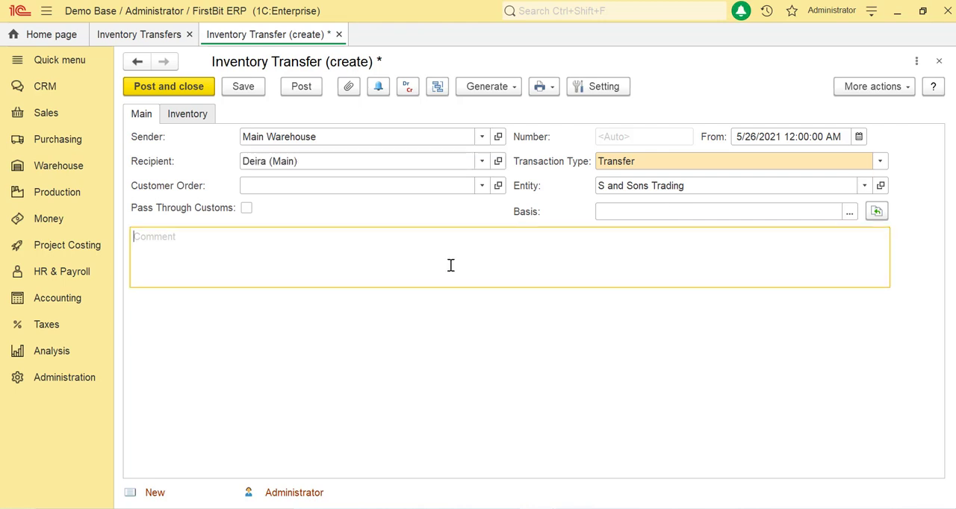
- Add Geepas Coffee Maker GCM6109 to the transfer's inventory and check the item's accounting parameters
left_click(189, 114)
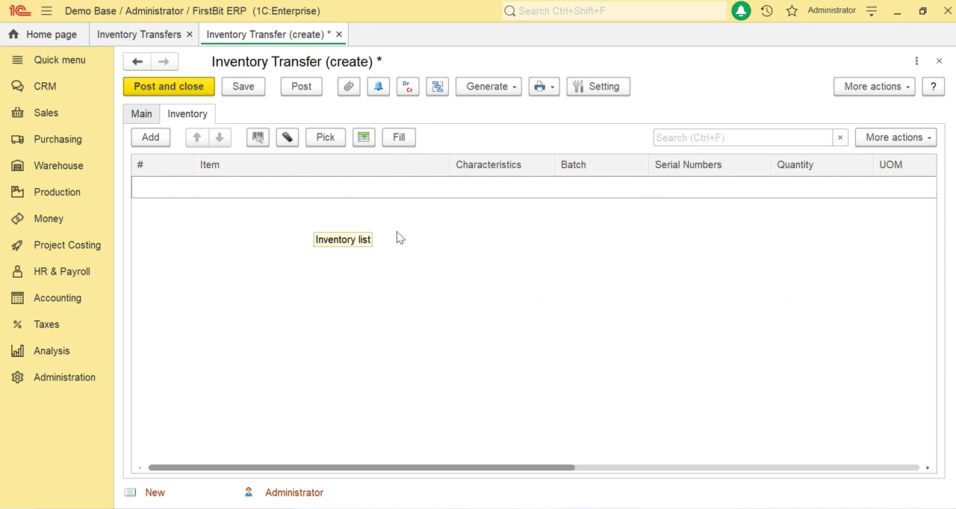
left_click(150, 138)
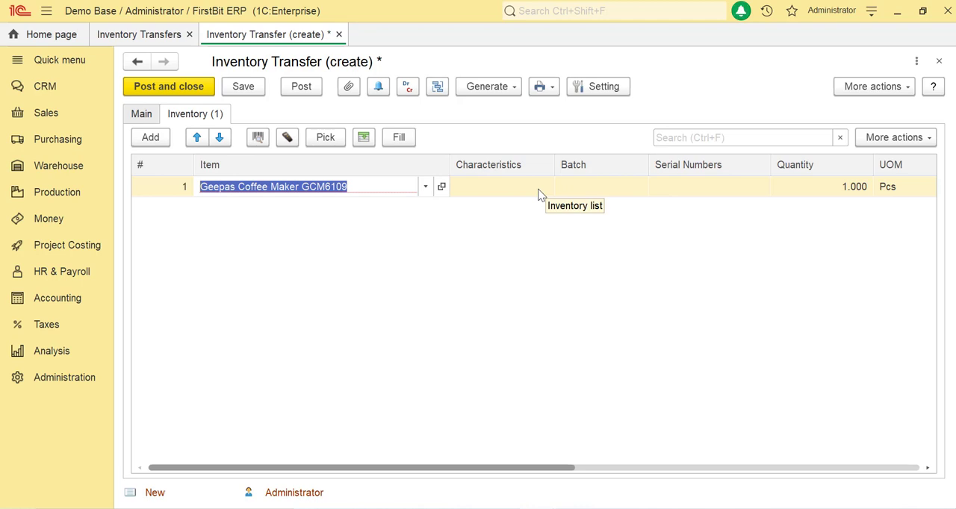
left_click(440, 187)
left_click(254, 151)
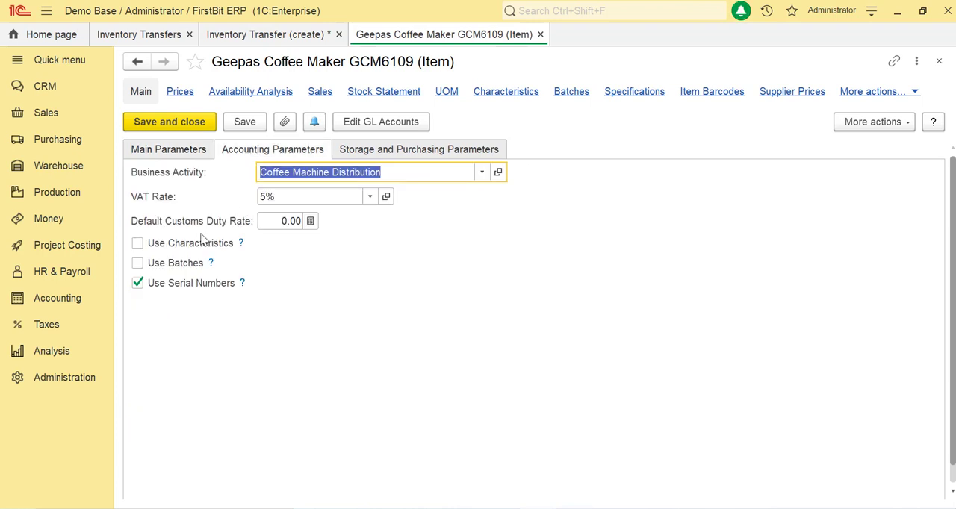
left_click(170, 122)
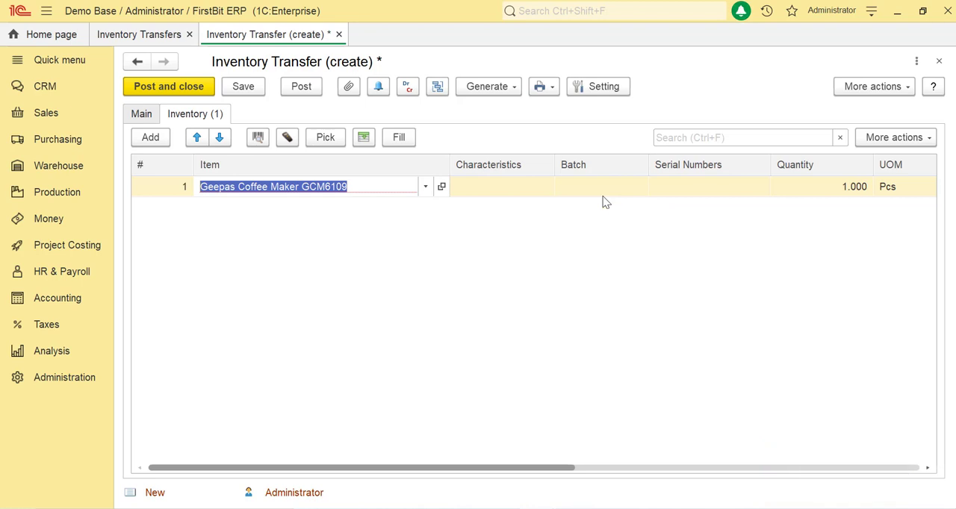
- View the Purchasing and Warehouse settings in the administration section
left_click(666, 196)
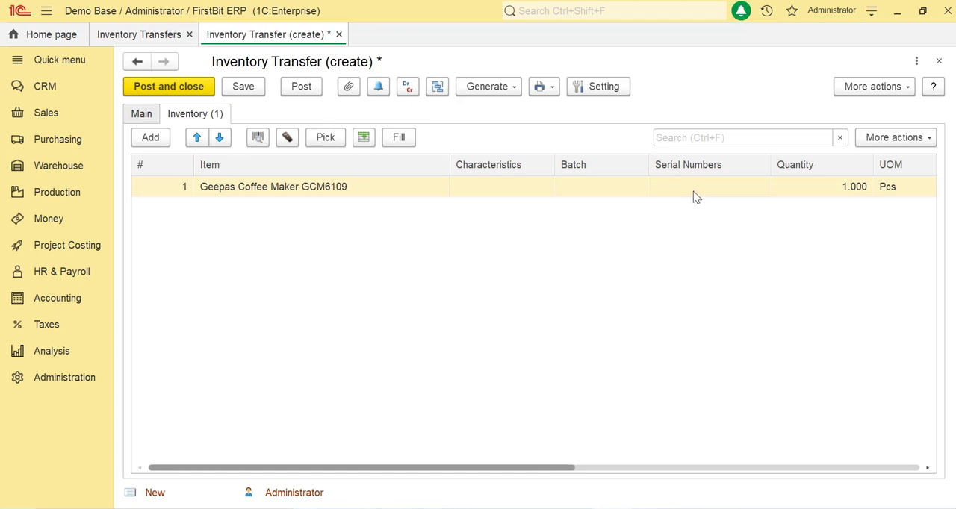
left_click(95, 389)
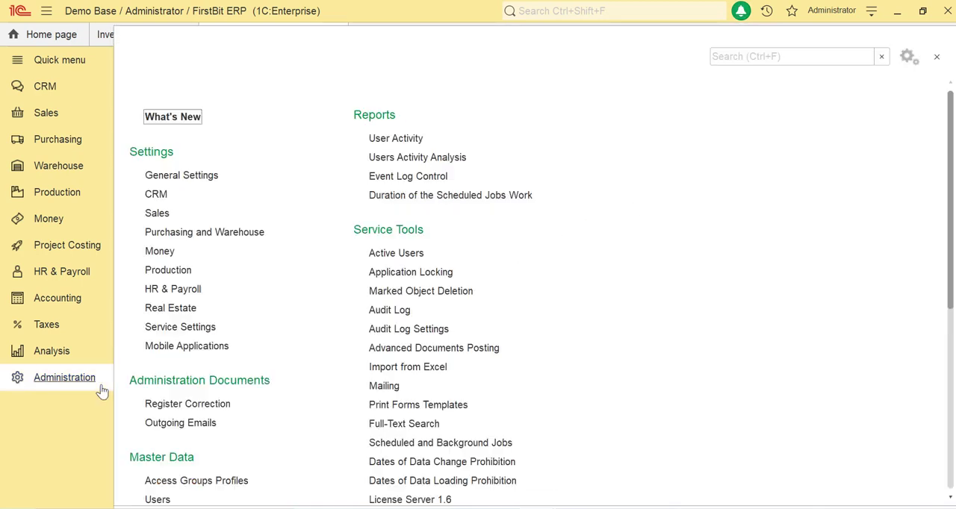
left_click(231, 234)
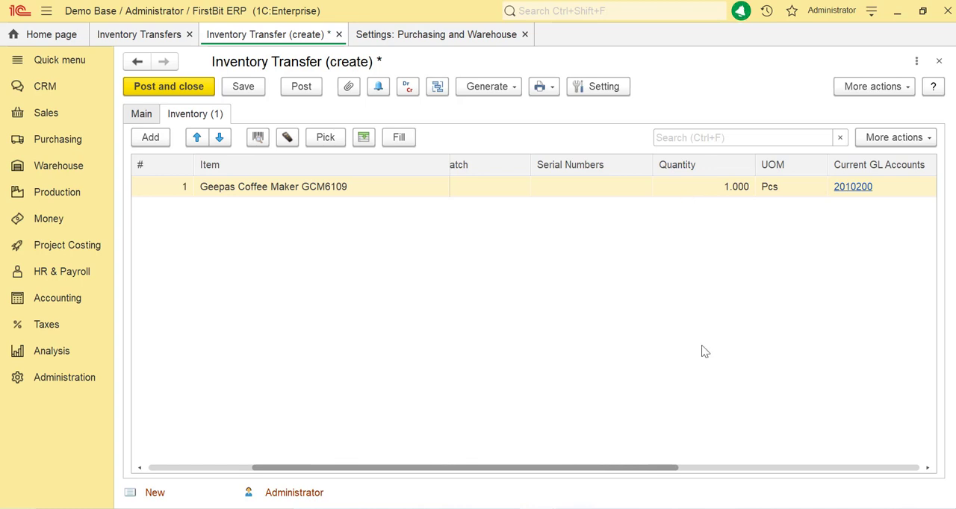
- Check the current and new GL accounts assigned to the coffee maker line of the transfer
left_click(802, 187)
left_click(857, 194)
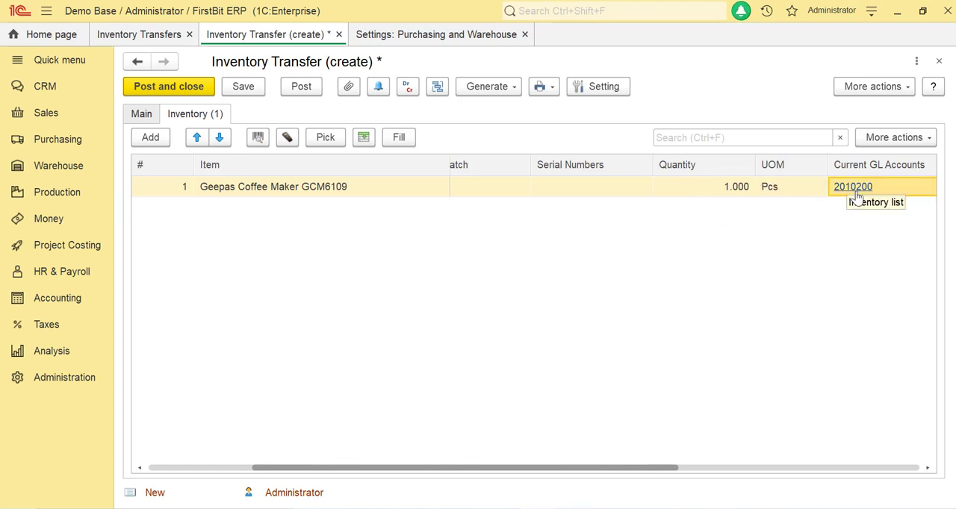
left_click(856, 194)
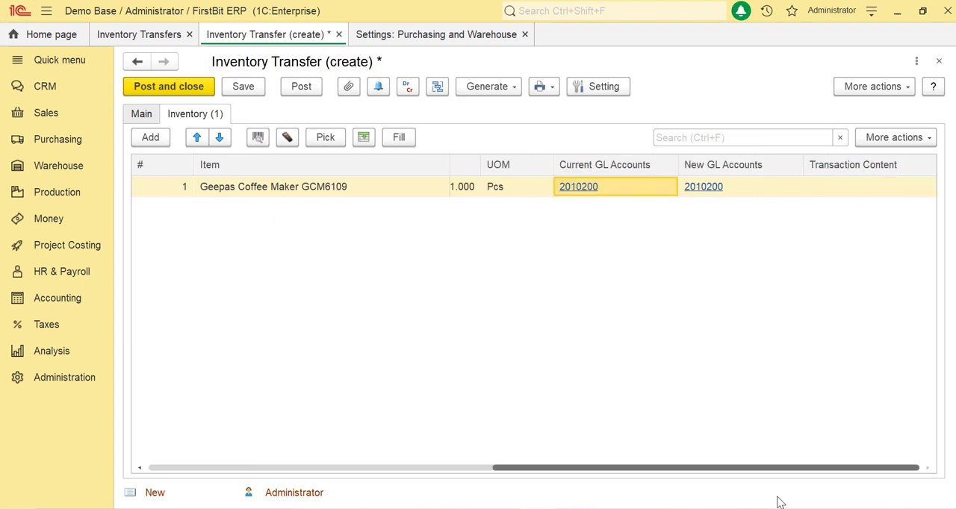
left_click_drag(777, 498, 837, 489)
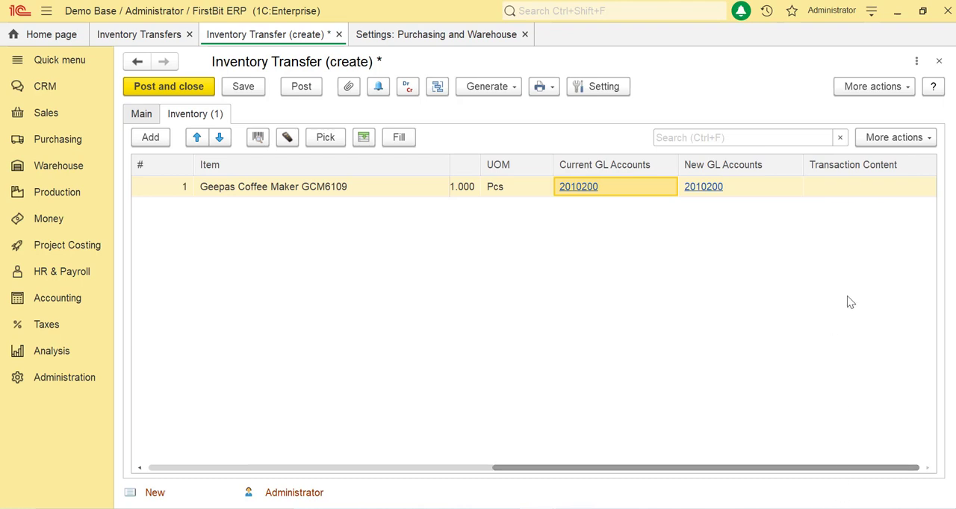
left_click(709, 188)
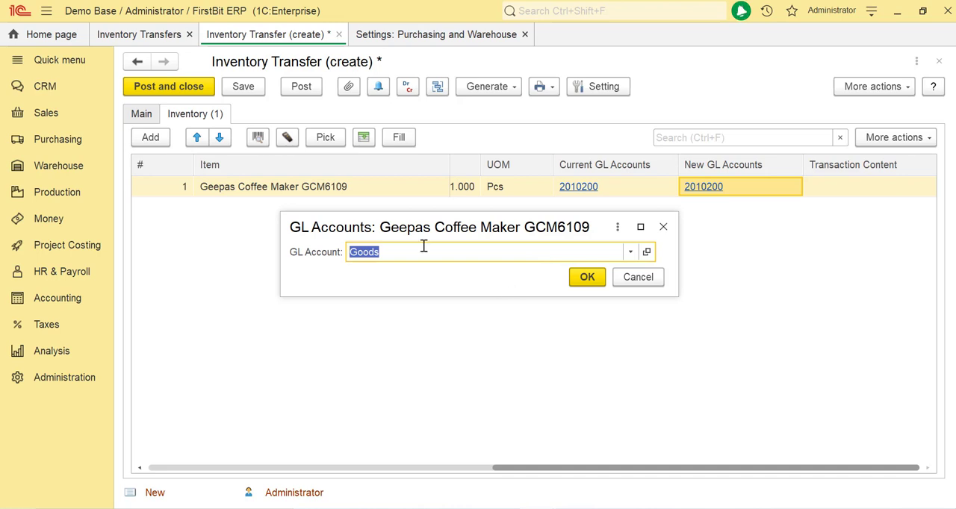
left_click(586, 278)
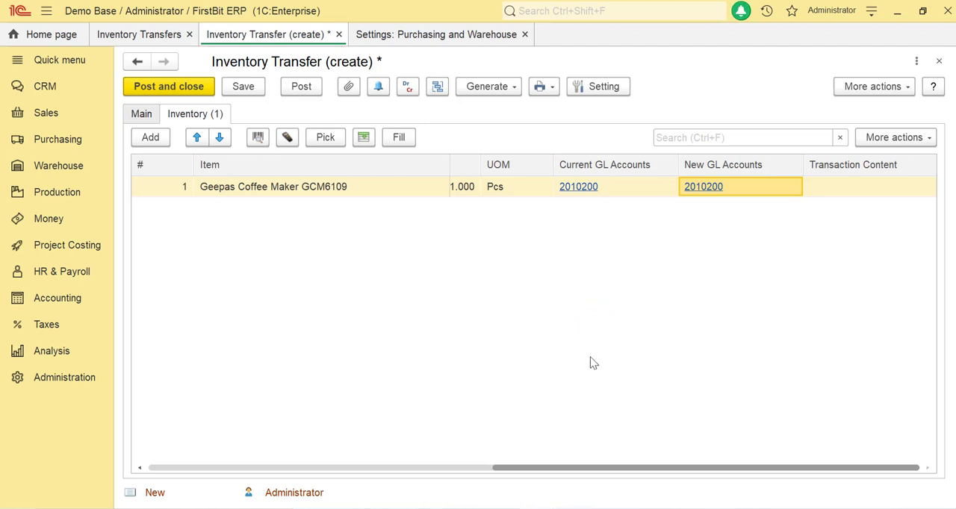
- Assign serial number 00000001 from Main Warehouse to the coffee maker line and post the transfer
left_click(710, 190)
left_click(630, 190)
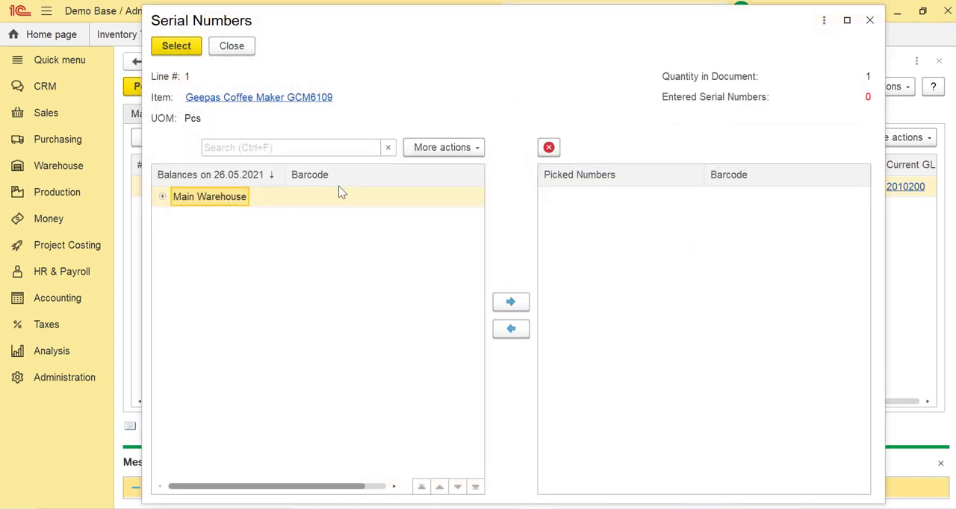
left_click(168, 199)
double_click(203, 216)
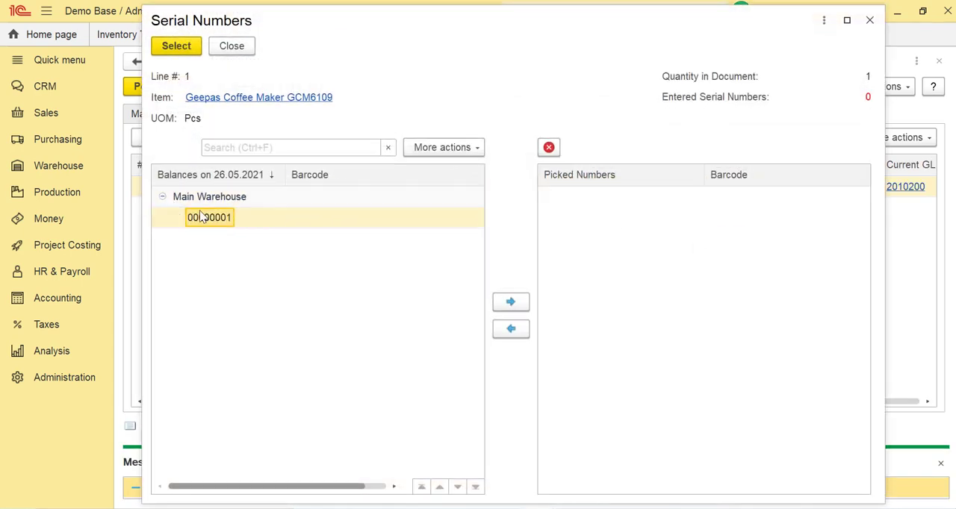
left_click(176, 47)
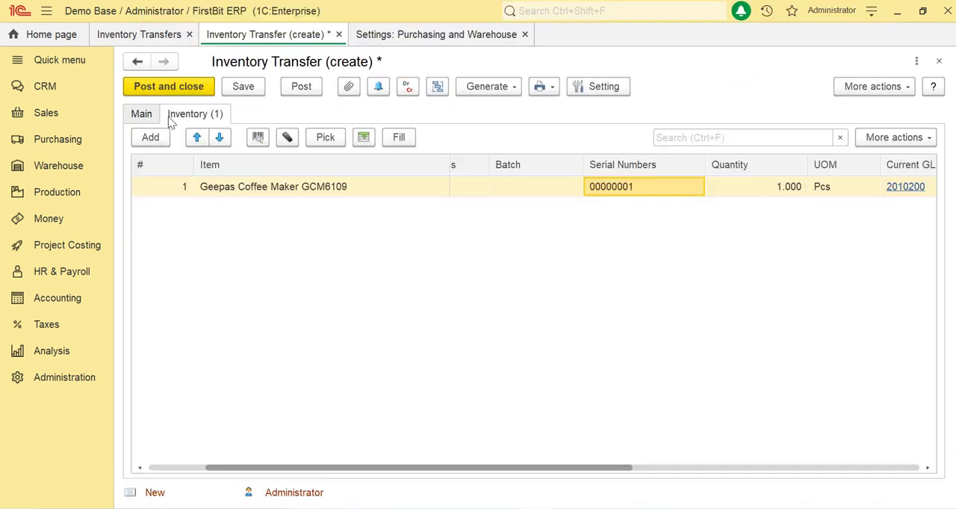
left_click(301, 88)
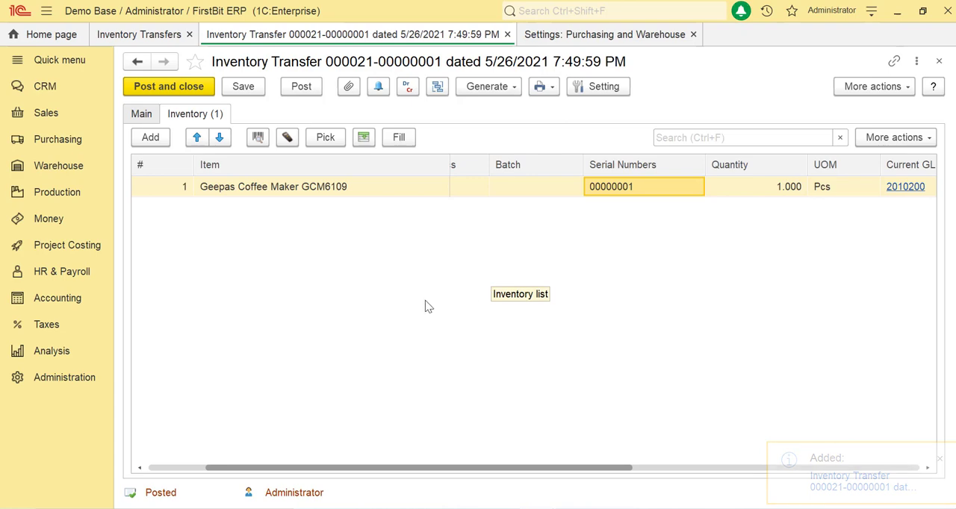
- Generate the Stock Statement (by Warehouses) report filtered to the item Geepas Coffee Maker GCM6109
left_click(67, 169)
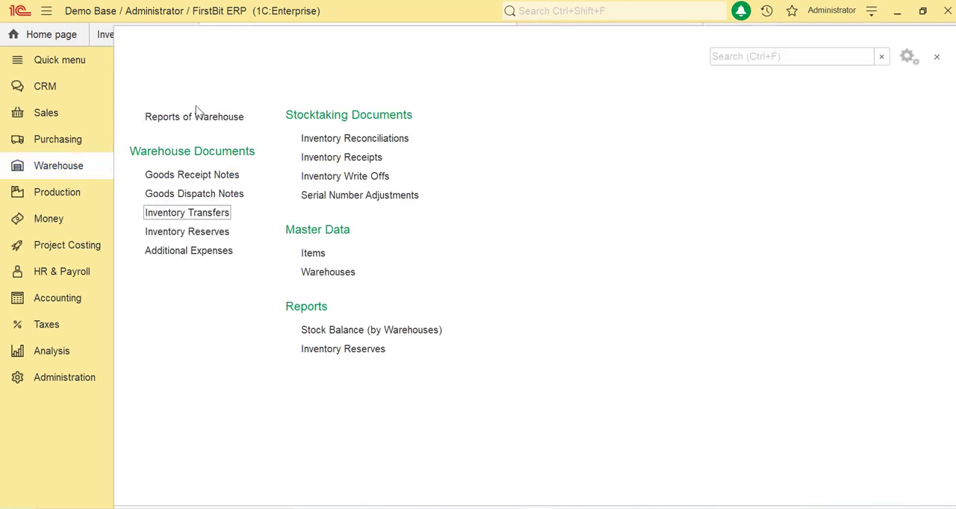
left_click(194, 118)
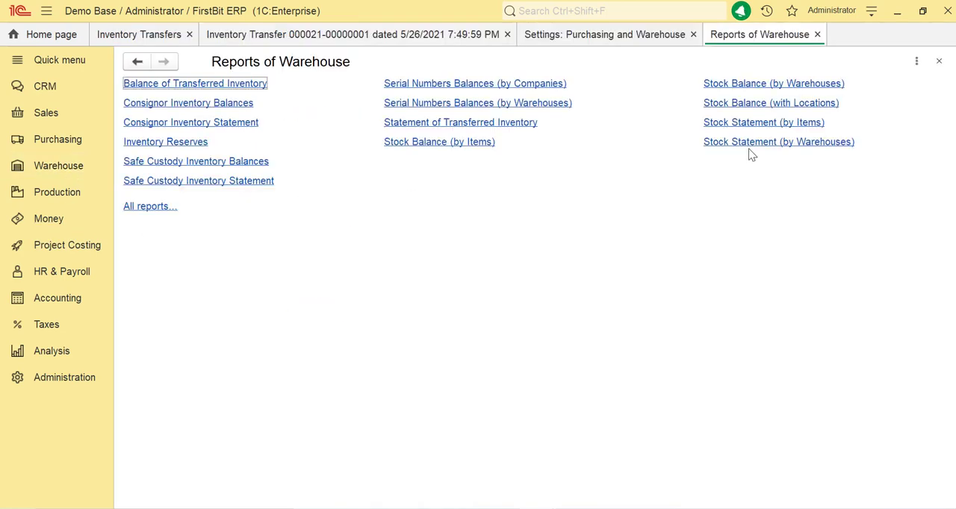
left_click(751, 142)
left_click(774, 86)
left_click(668, 156)
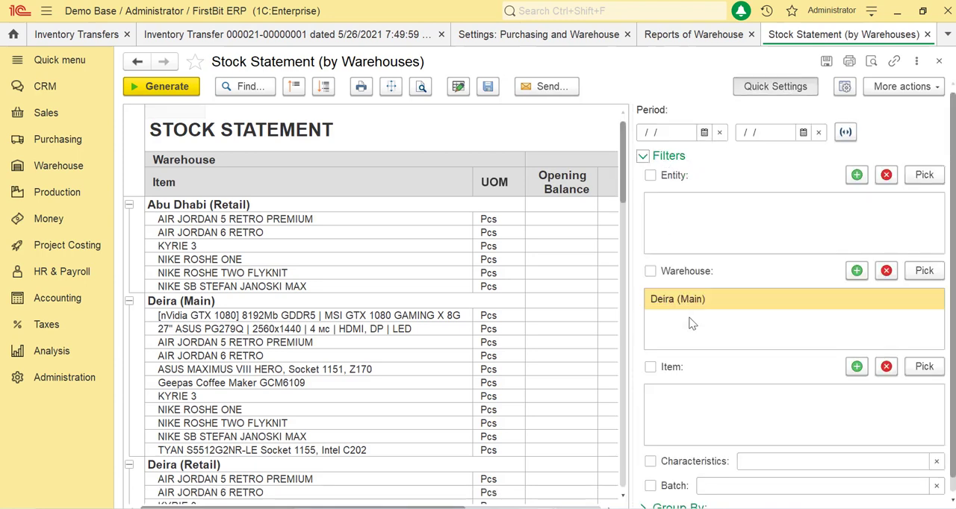
left_click(183, 89)
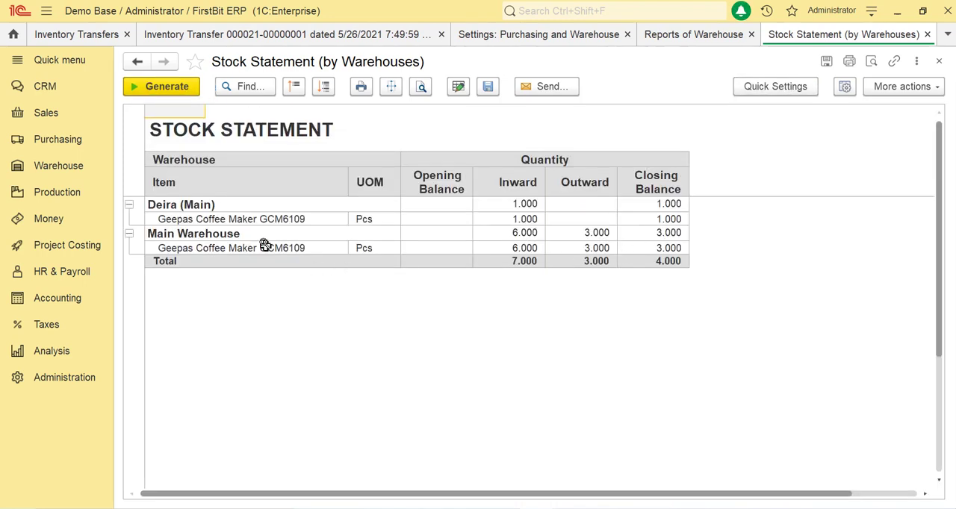
- Examine the coffee maker's stock quantities for Main Warehouse and Deira (Main) in the stock statement
left_click(266, 247)
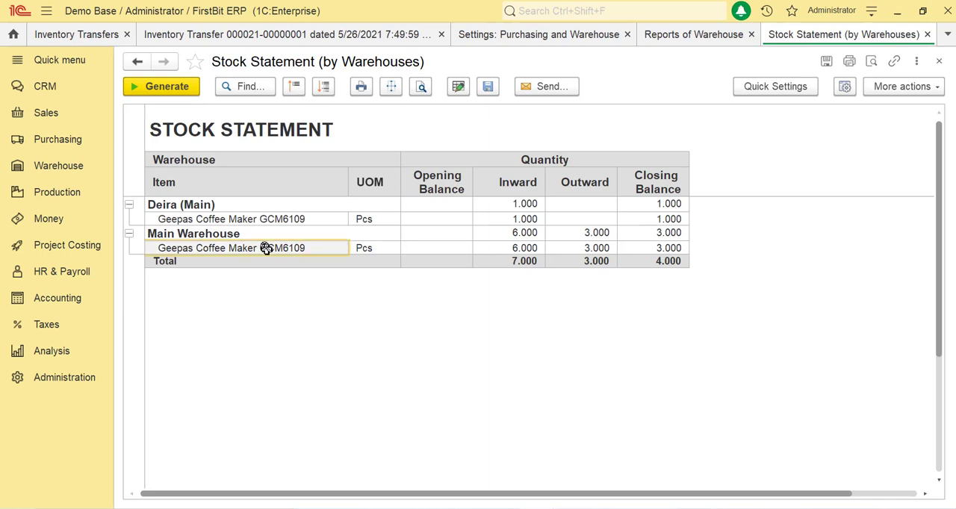
left_click(512, 251)
left_click(236, 204)
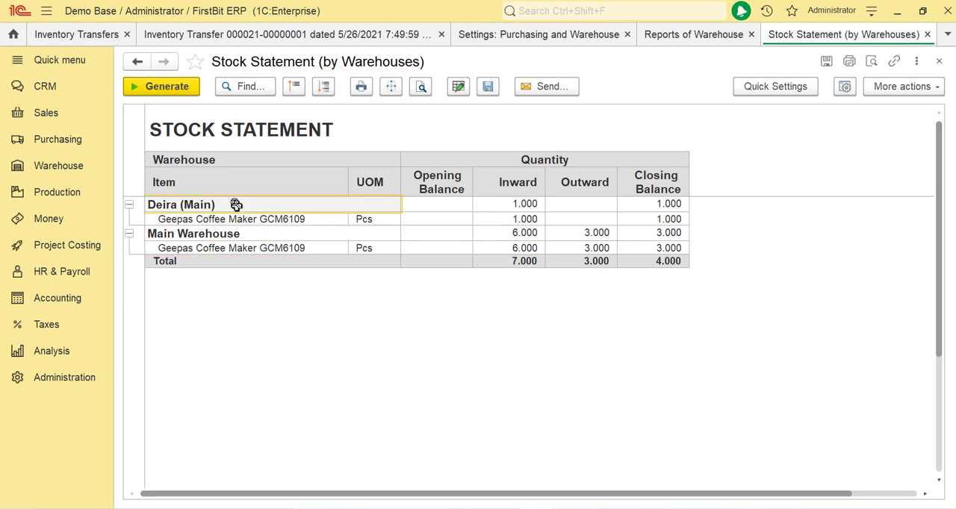